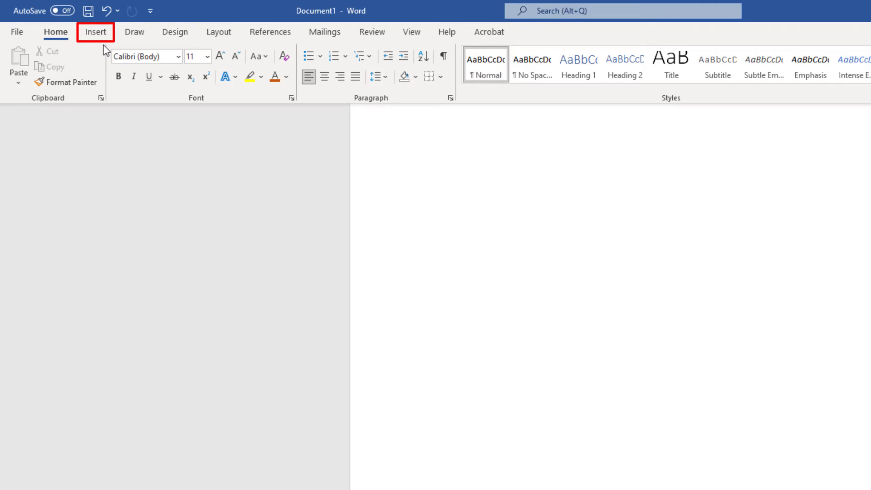
Insert a Draw Text Box from the Insert tab and drag it out on the blank page
click(97, 33)
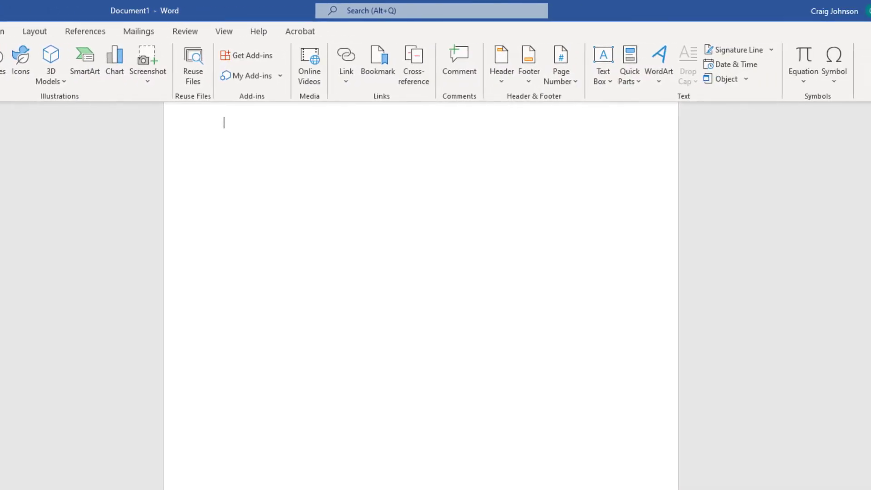
click(613, 85)
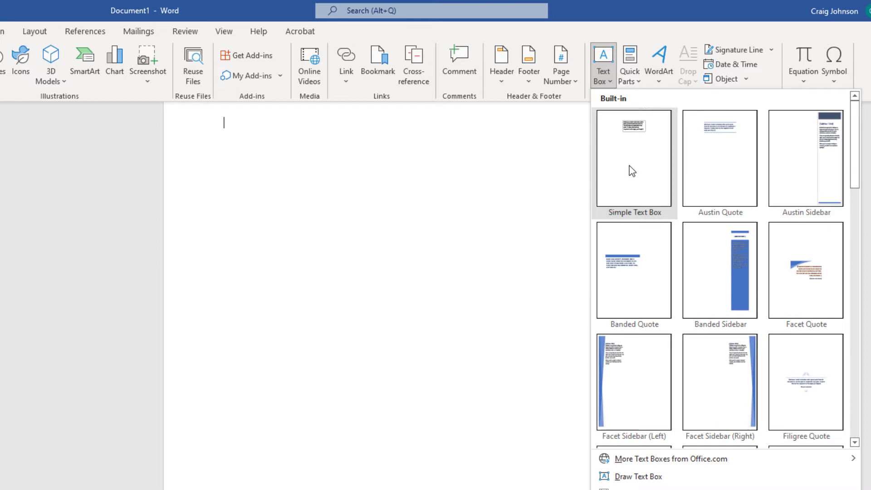
click(678, 481)
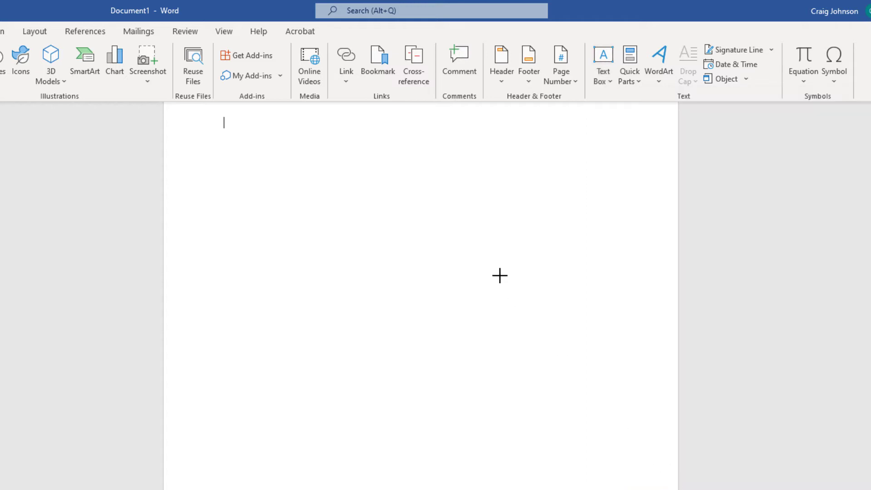
drag(484, 240, 368, 305)
drag(463, 315, 299, 315)
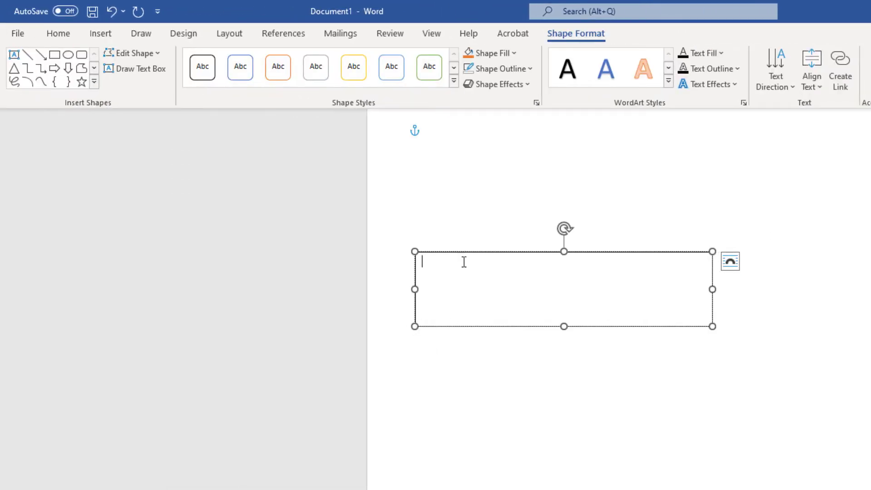
Set the font size to 26 on the Home tab and type HELLO THERE into the text box
click(68, 35)
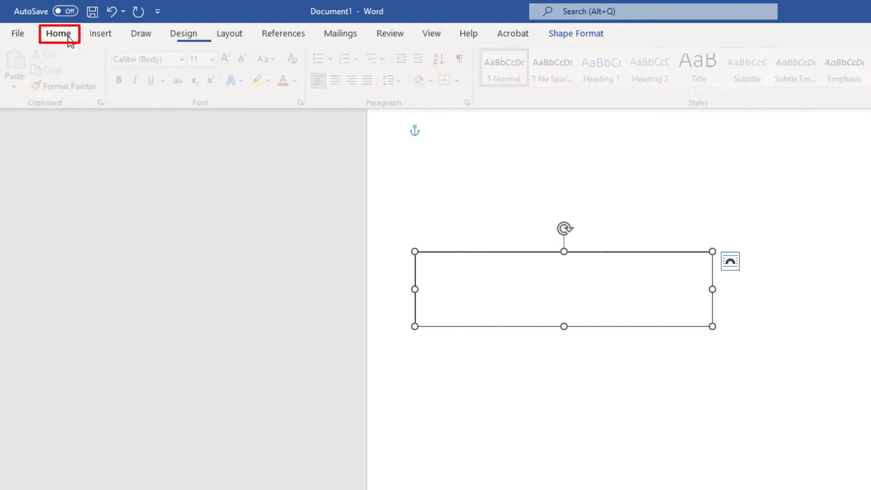
click(218, 60)
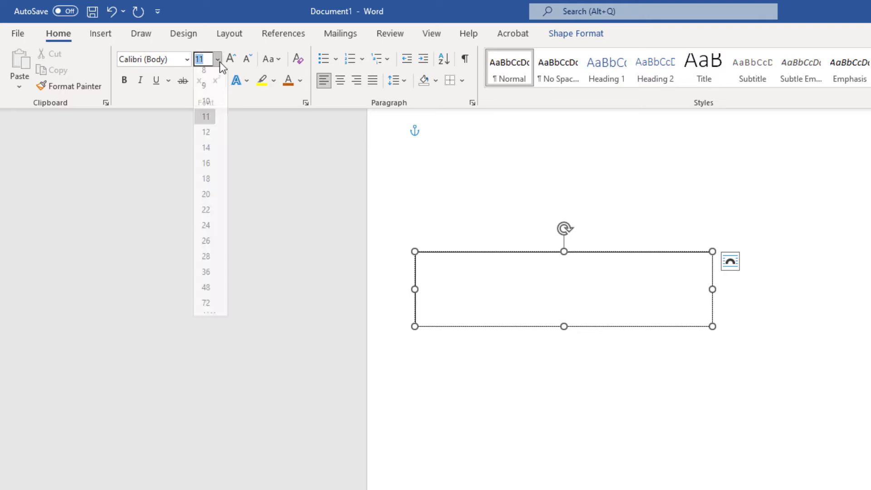
click(208, 246)
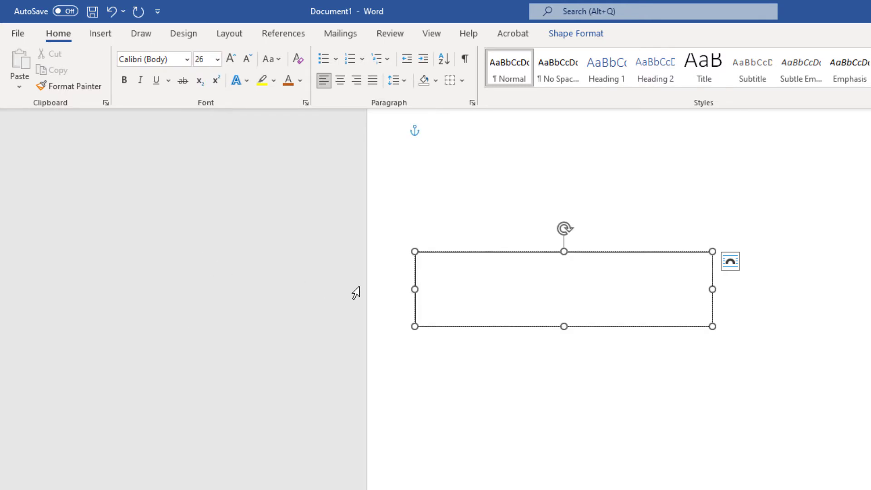
text(HELL)
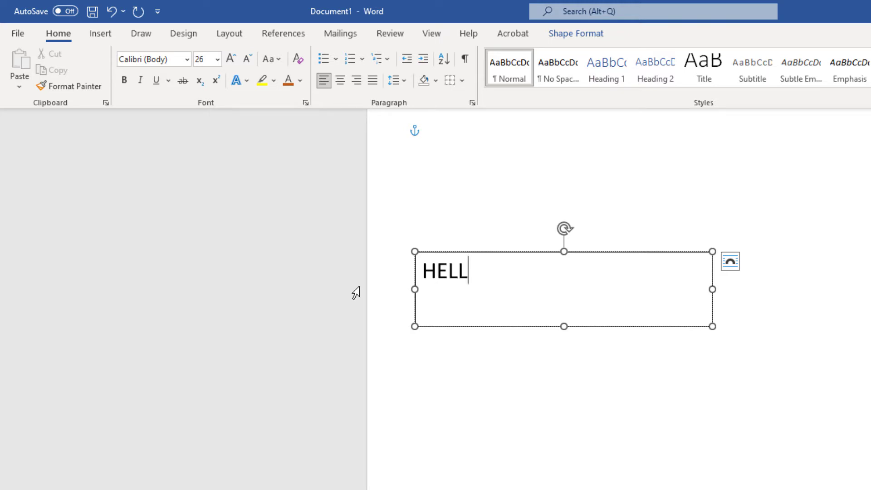
text(O THERE)
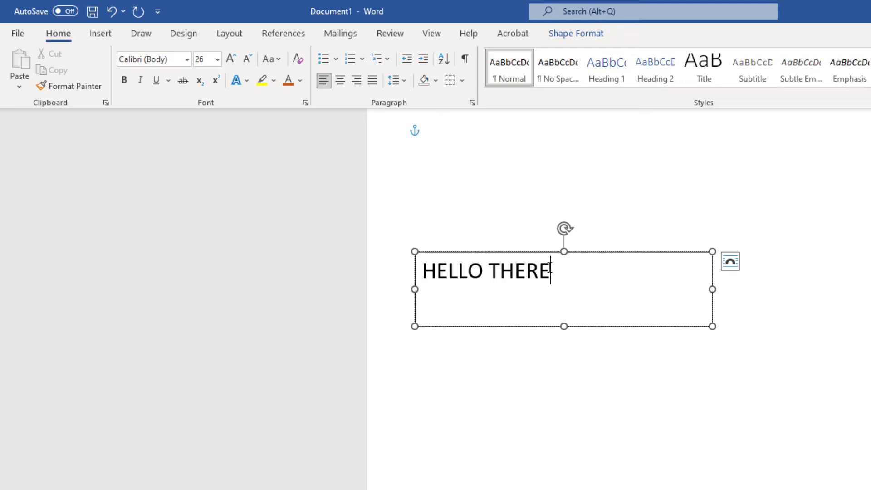
Enlarge the HELLO THERE text to 36 points
drag(549, 268, 452, 271)
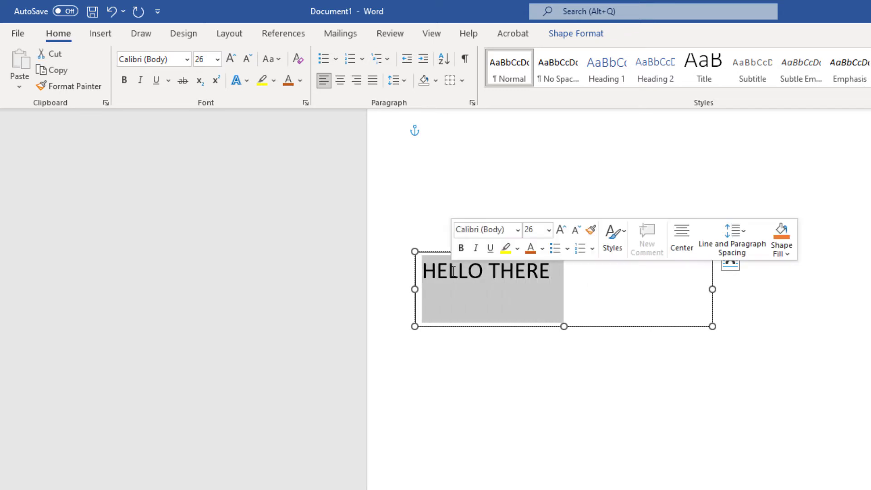
click(218, 60)
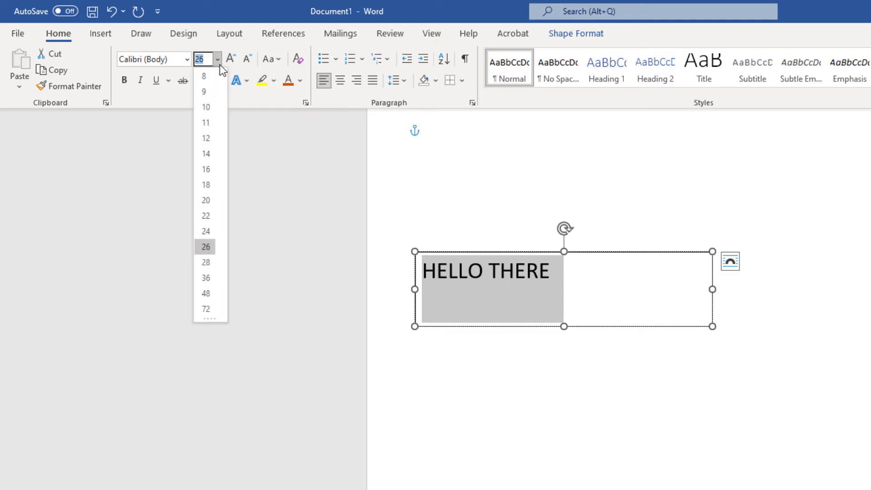
click(214, 279)
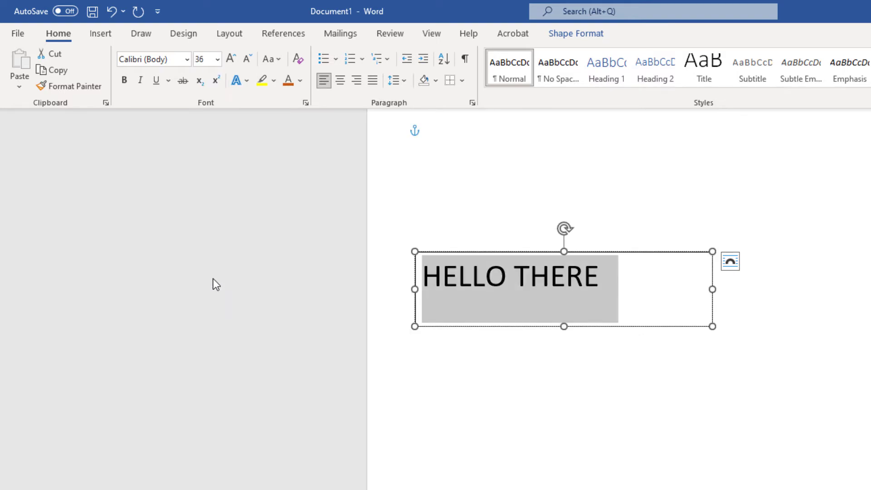
Narrow the text box by dragging its right handle inward toward the text
click(724, 287)
click(711, 290)
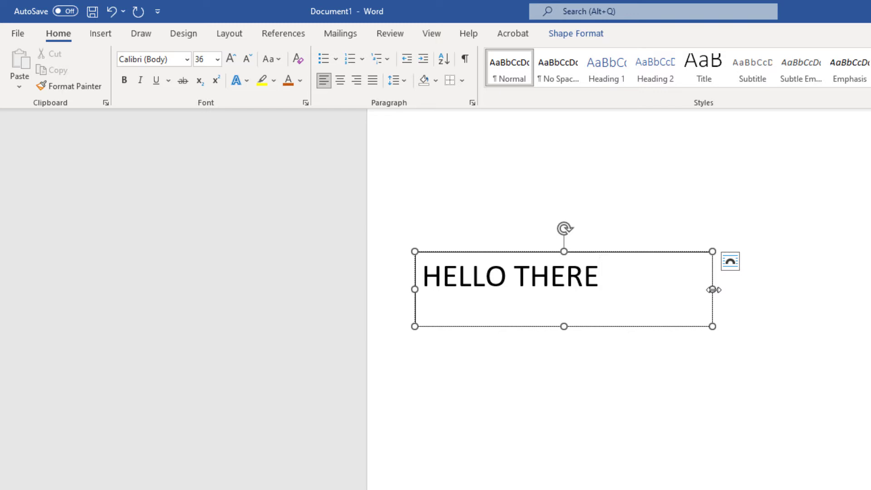
drag(714, 289, 612, 281)
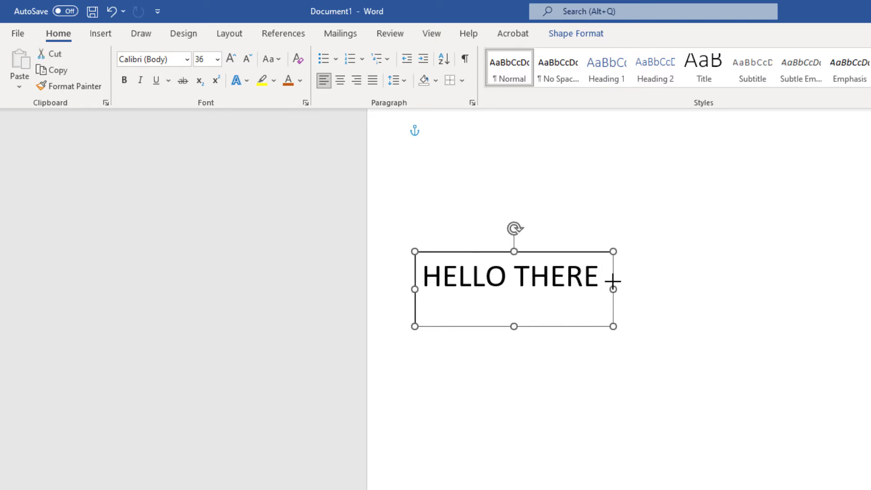
Make HELLO THERE bold and apply a shadowed text effect preset with a blue hard shadow
click(127, 83)
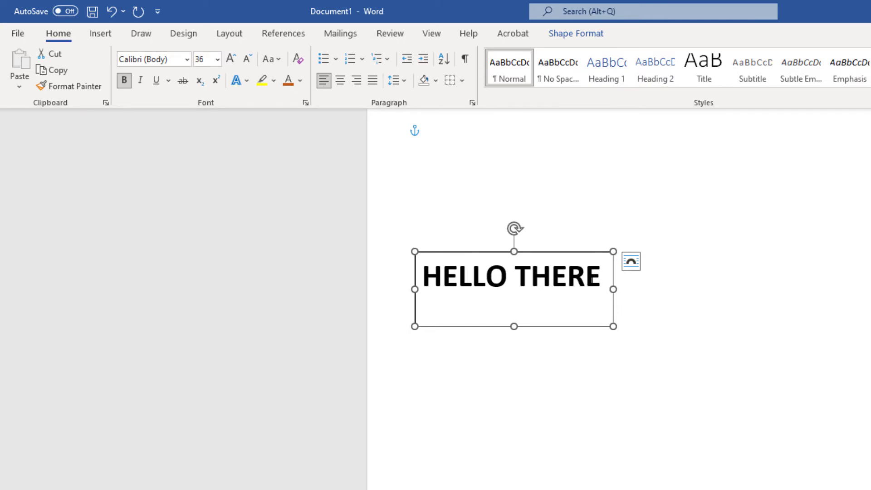
drag(597, 277, 422, 291)
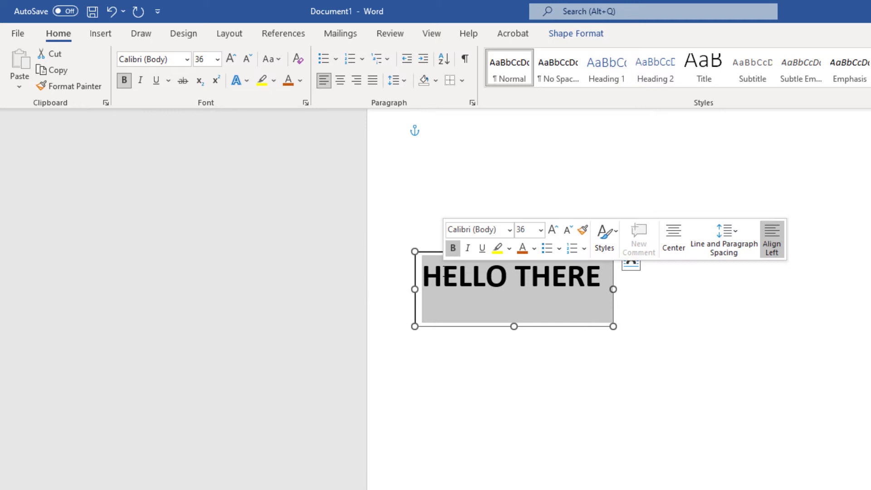
click(129, 84)
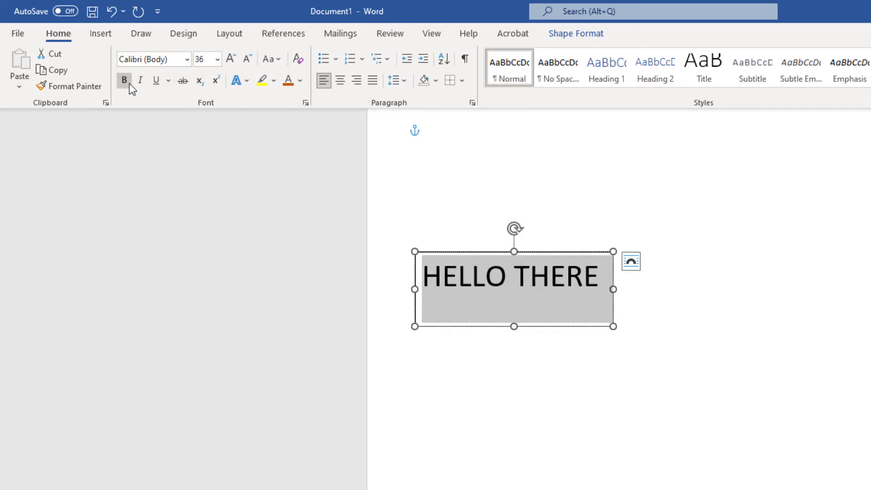
click(130, 84)
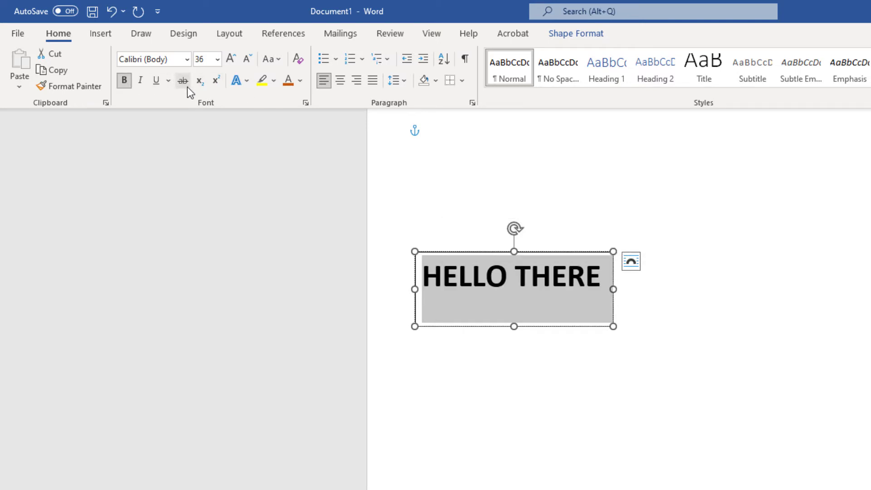
click(247, 81)
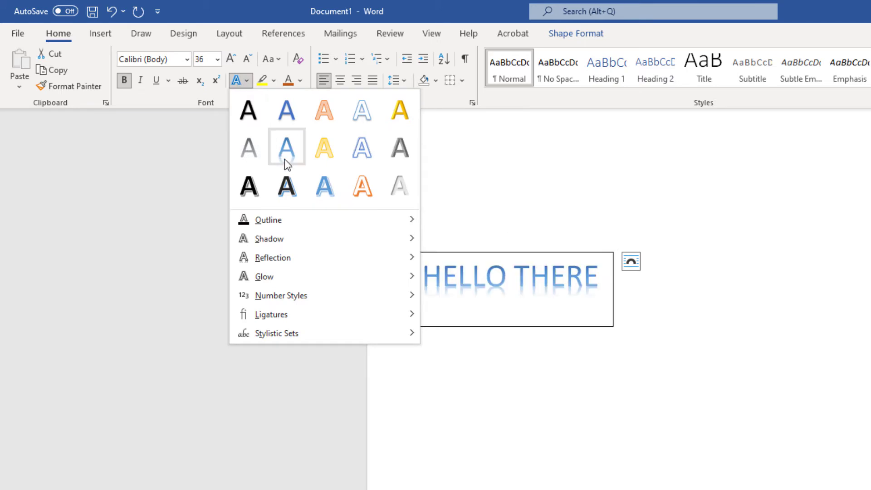
click(296, 186)
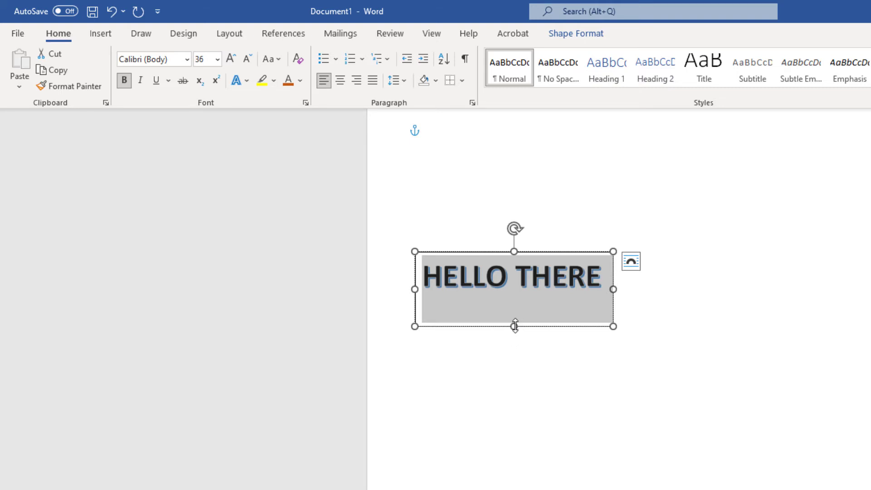
Shorten the text box, move it slightly higher, and rotate it back to level
drag(515, 326, 516, 295)
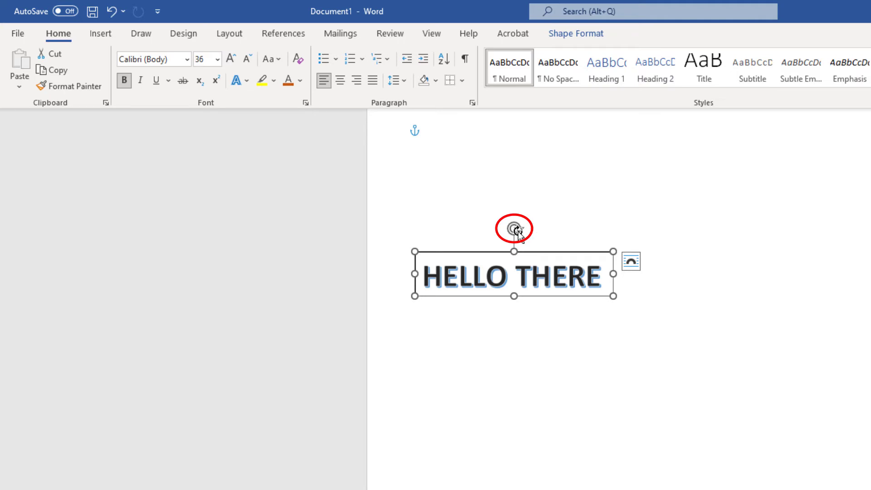
drag(515, 230, 466, 273)
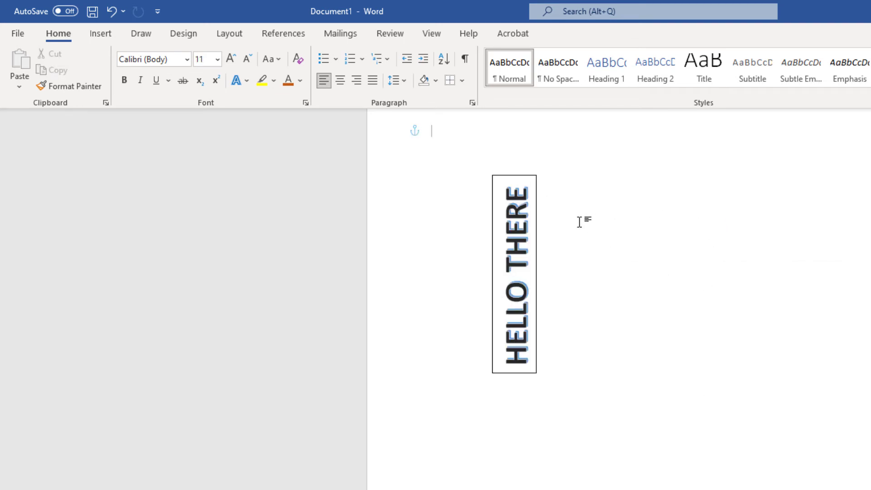
click(538, 266)
drag(546, 262, 453, 240)
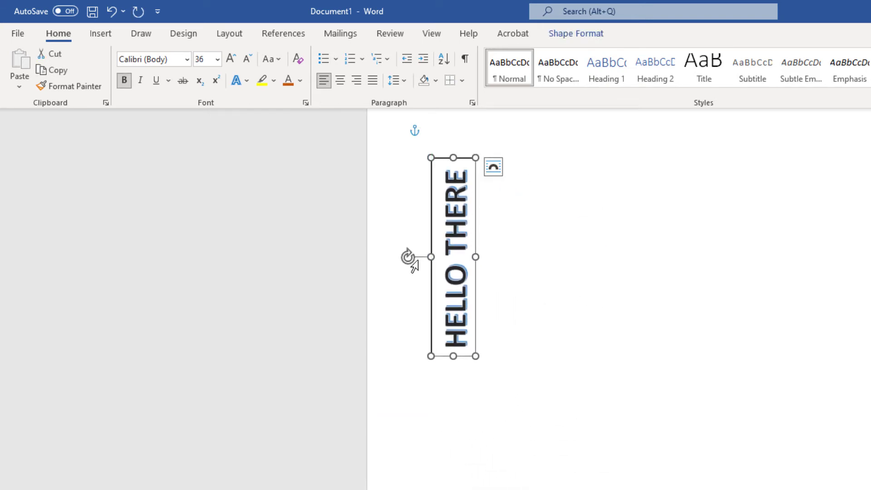
drag(408, 258, 455, 243)
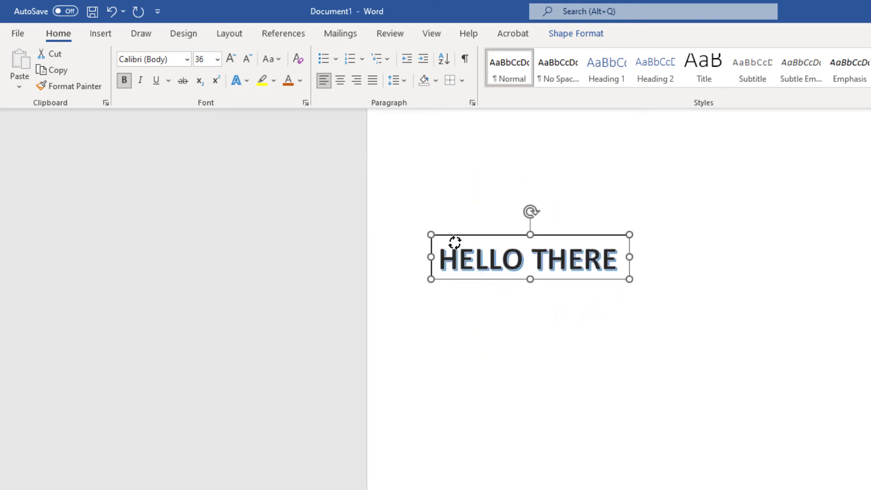
Narrow the text box to one letter's width and stretch it tall so HELLO THERE stacks vertically
click(617, 262)
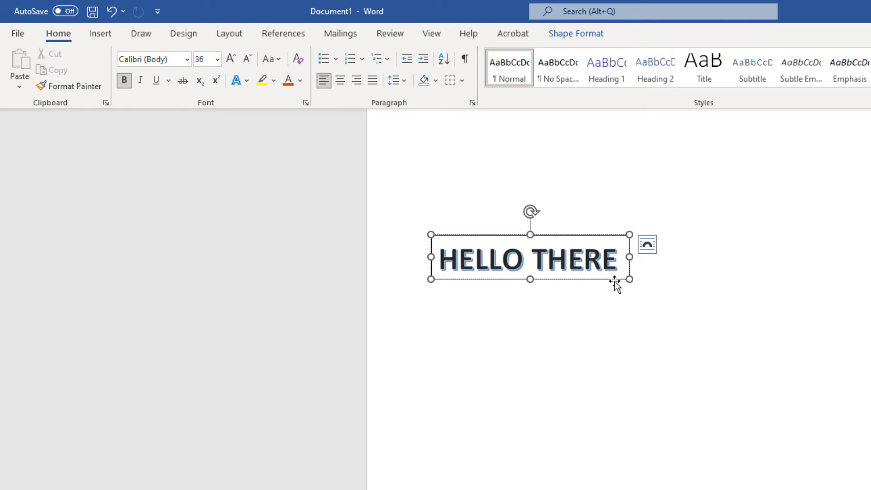
click(613, 279)
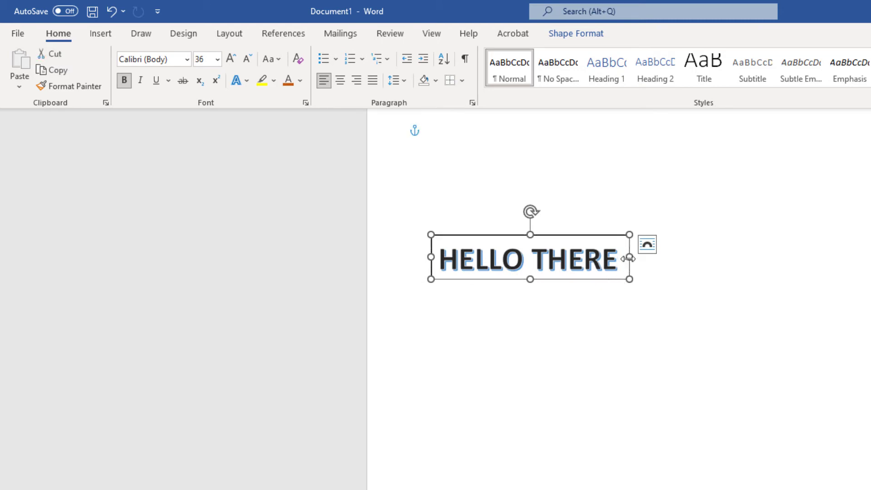
drag(628, 258, 437, 402)
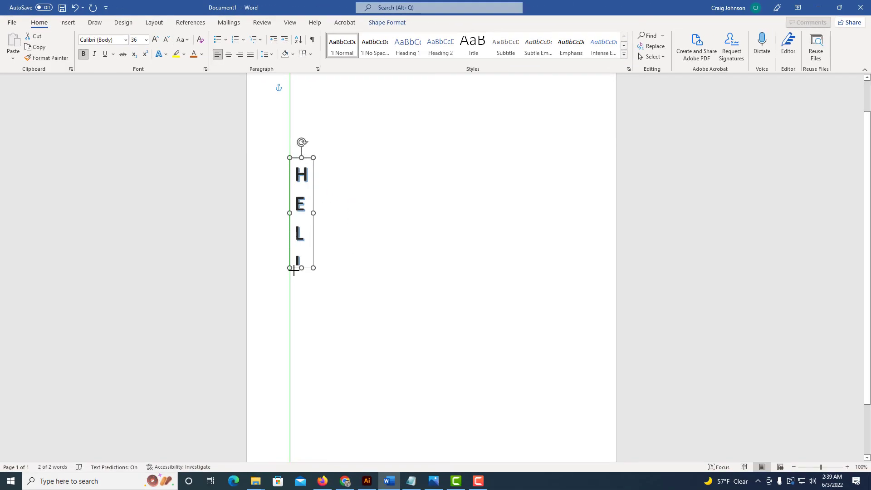
drag(294, 270, 290, 454)
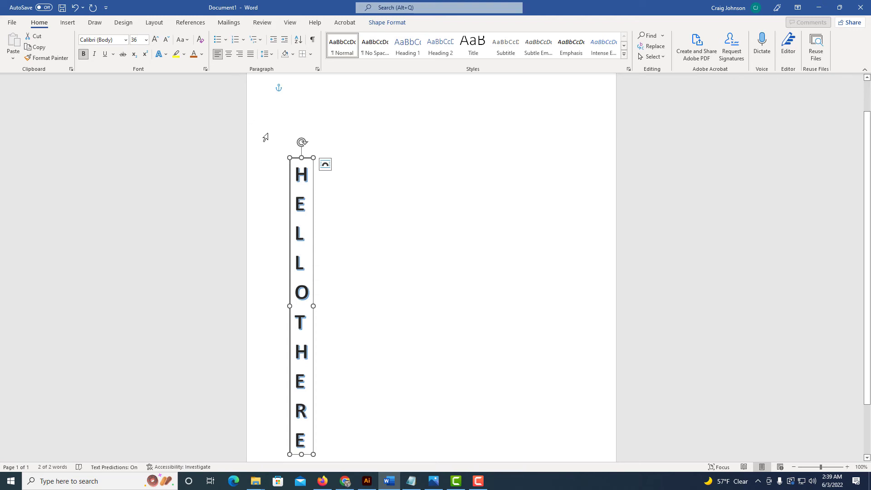
Centre the letters, move the box higher, and add a line break after HELLO, lengthening the box
click(230, 56)
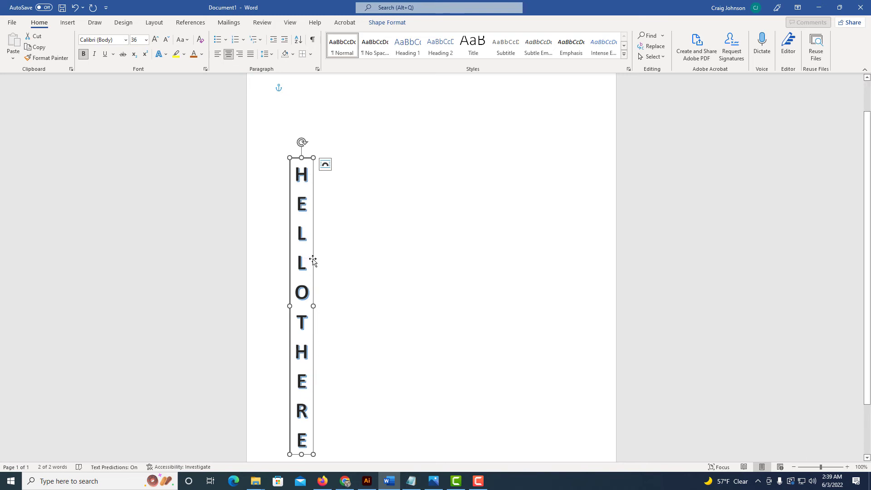
drag(313, 258, 319, 215)
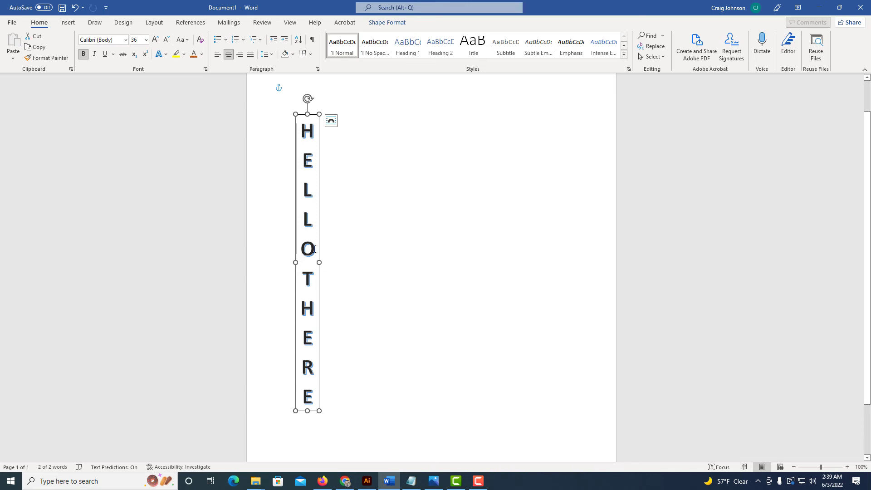
click(314, 249)
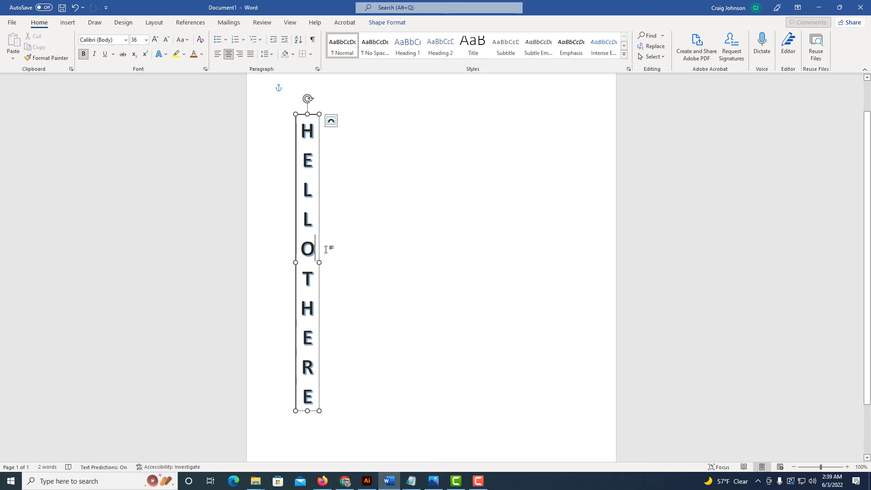
key(Return)
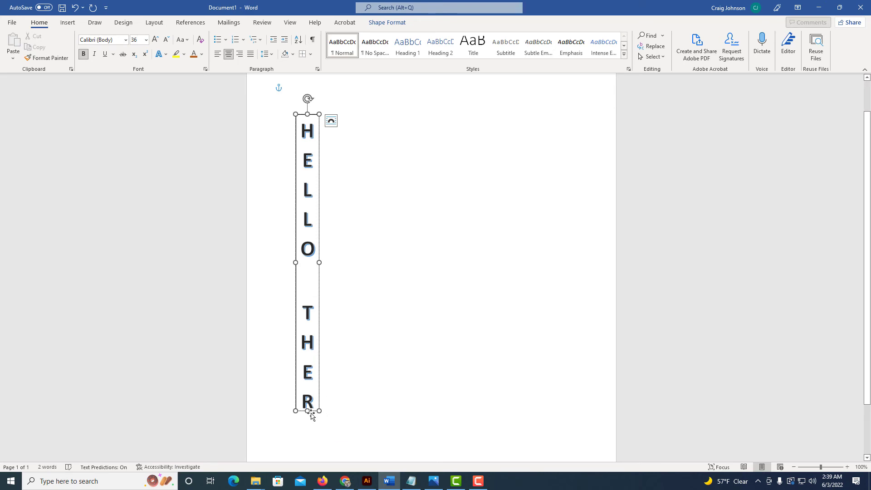
drag(307, 412, 310, 448)
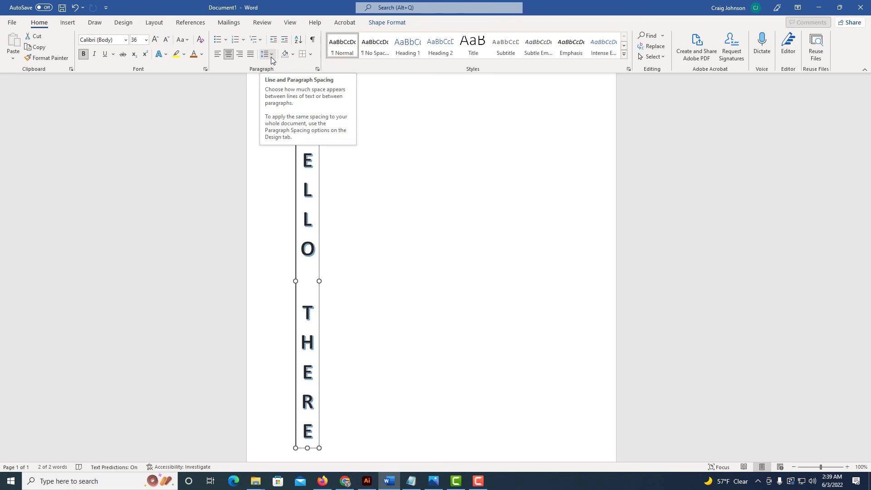
Set line spacing to 1.0 and remove the blank line between HELLO and THERE
click(272, 59)
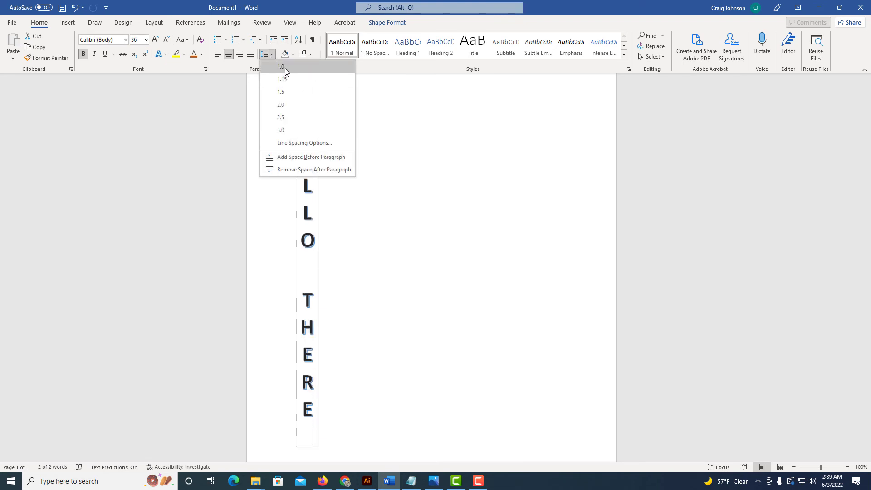
click(285, 68)
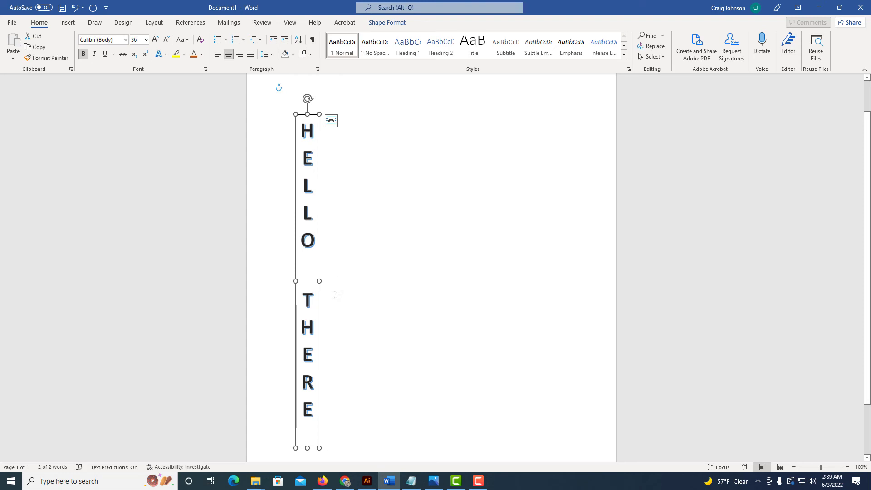
click(306, 299)
key(BackSpace)
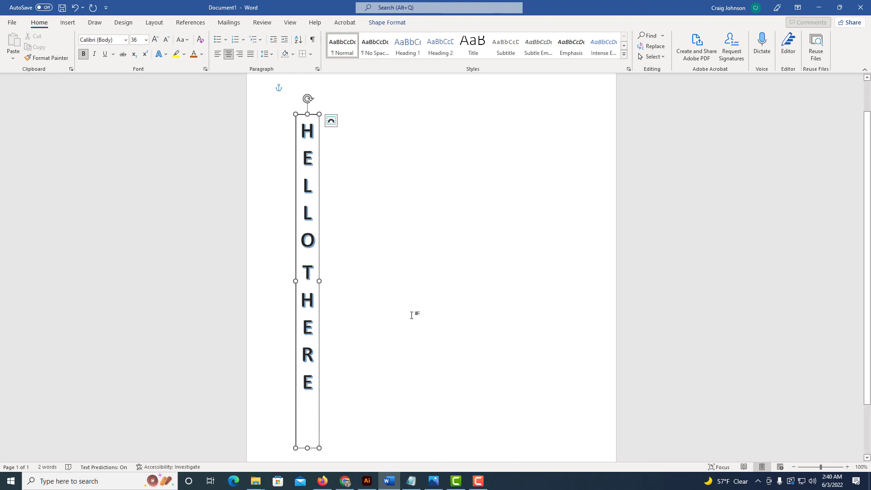
Apply orange Font Color to HELLO and then to THERE
click(321, 227)
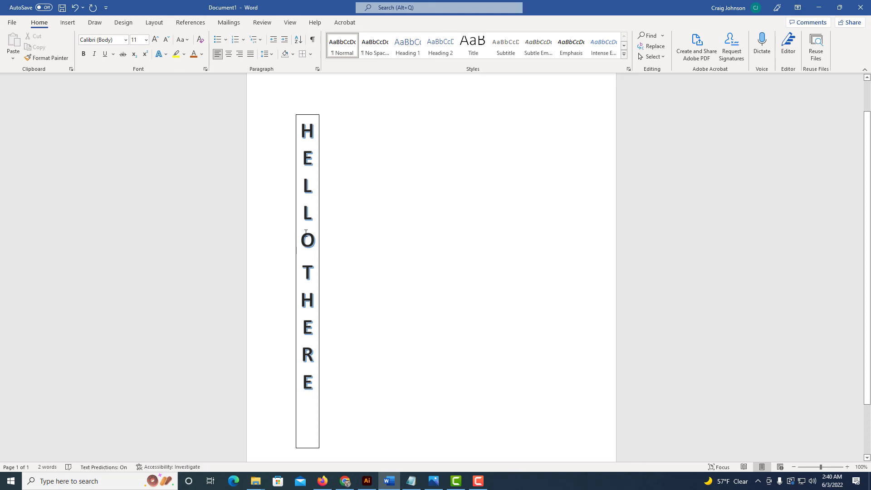
click(303, 212)
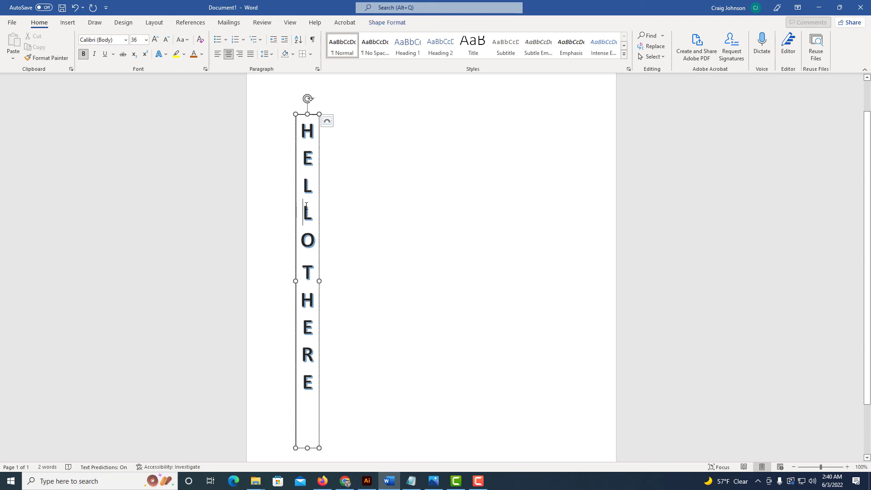
click(192, 58)
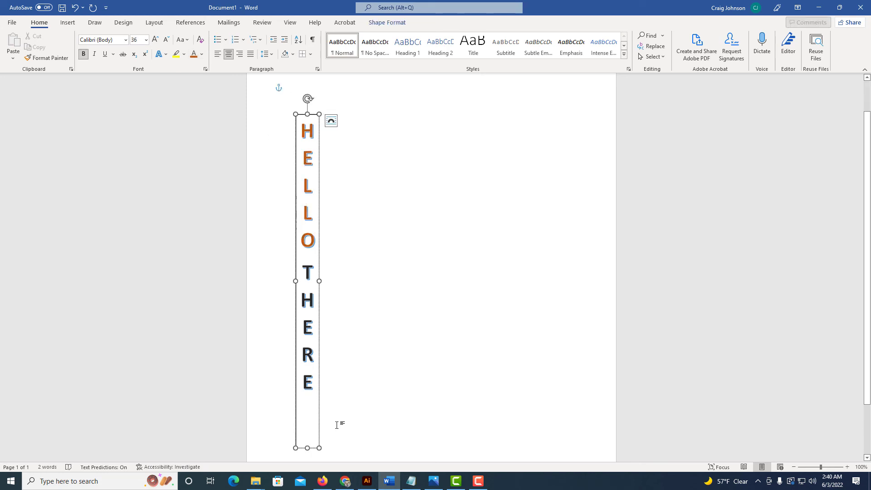
drag(311, 382, 305, 268)
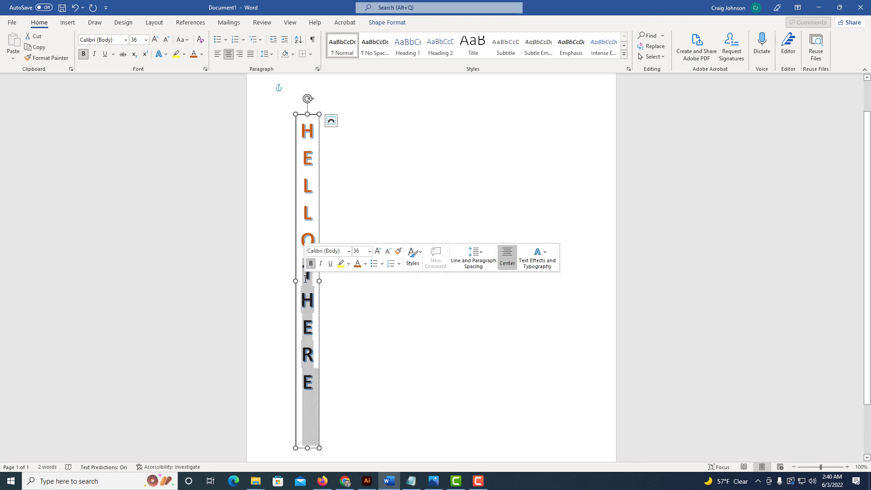
click(195, 57)
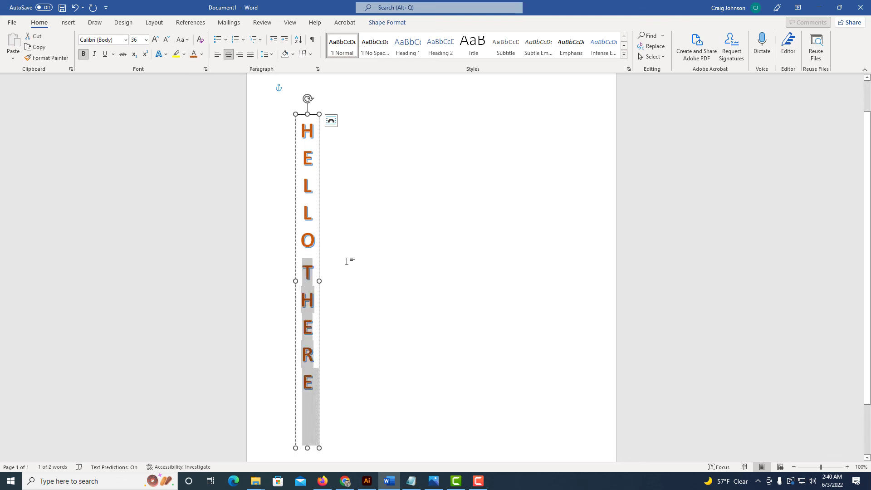
click(344, 270)
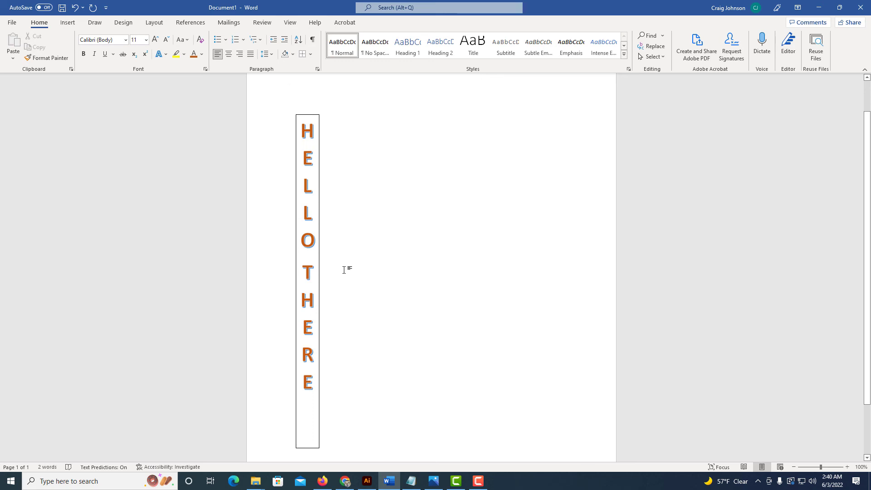
click(319, 226)
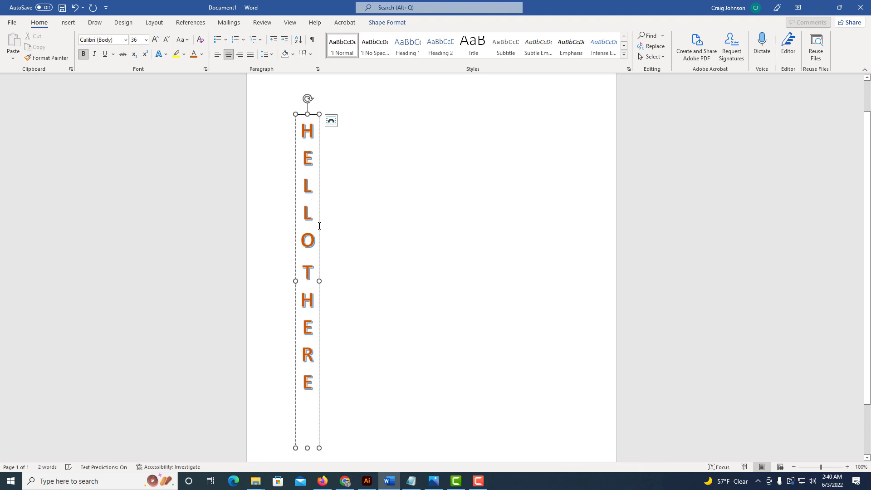
click(406, 204)
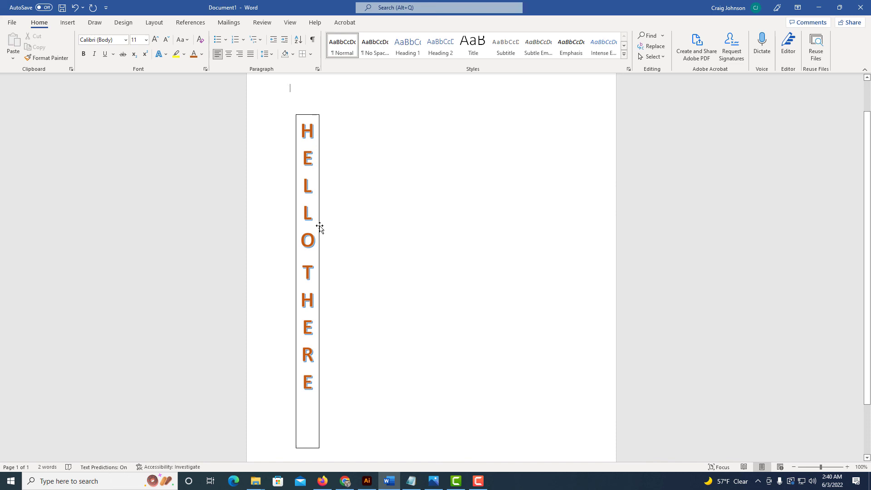
click(320, 228)
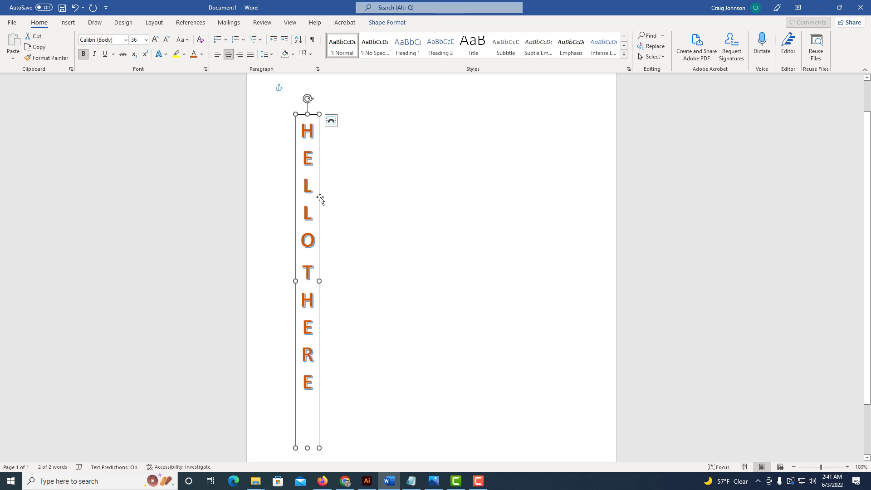
Bring up the text box's shape options and open its Outline colour choices
right_click(320, 197)
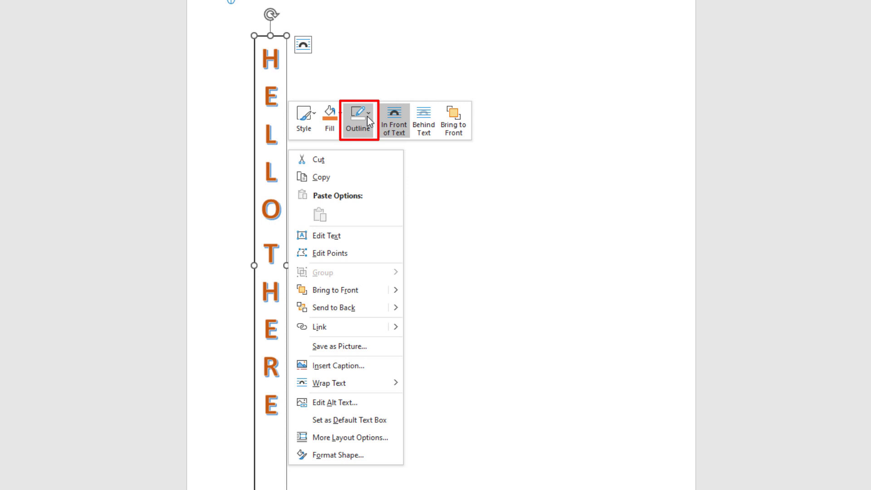
click(367, 119)
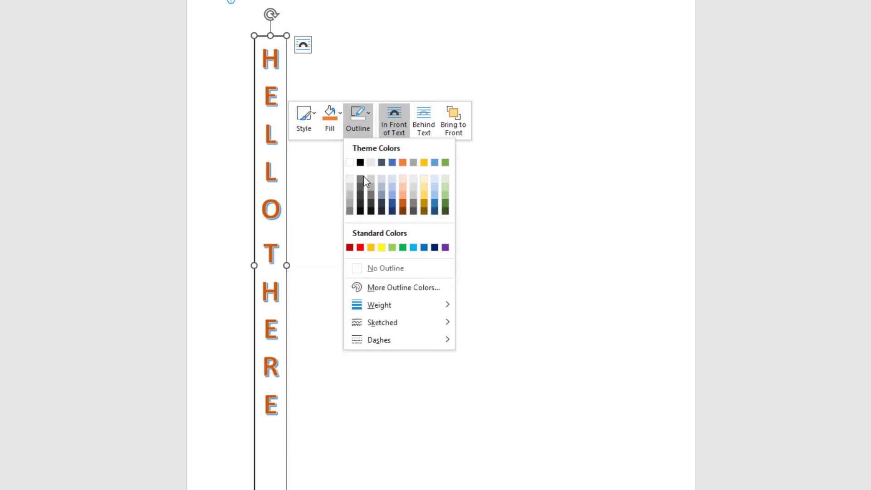